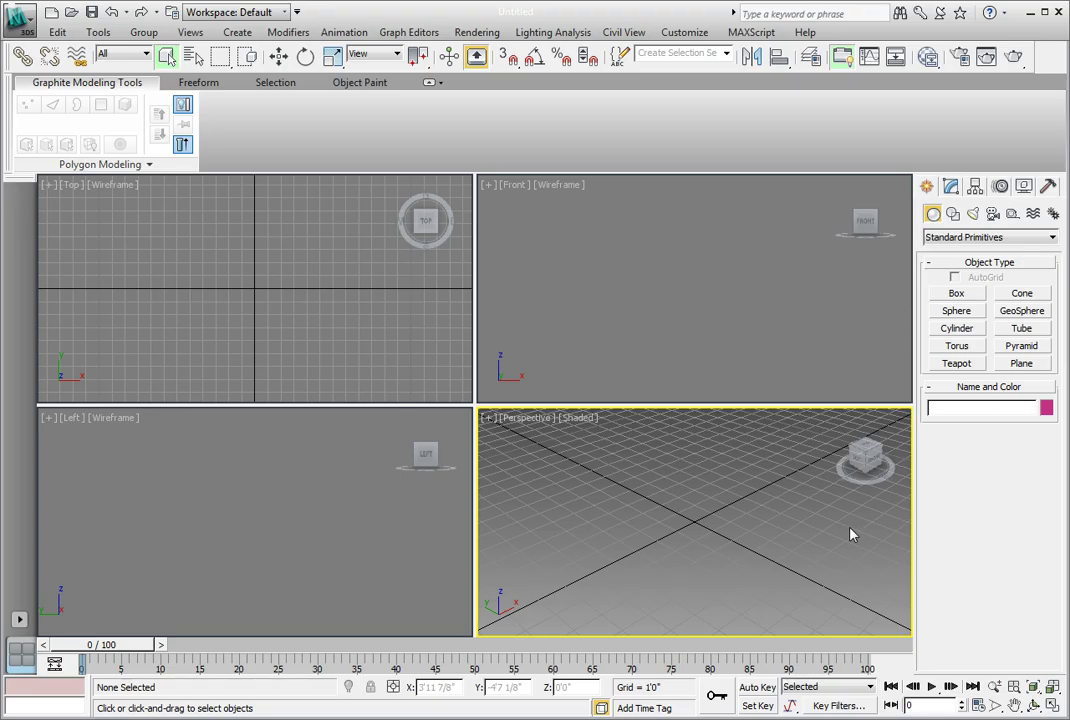
Open the application menu to show the ten recent Ch03 documents.
left_click(18, 22)
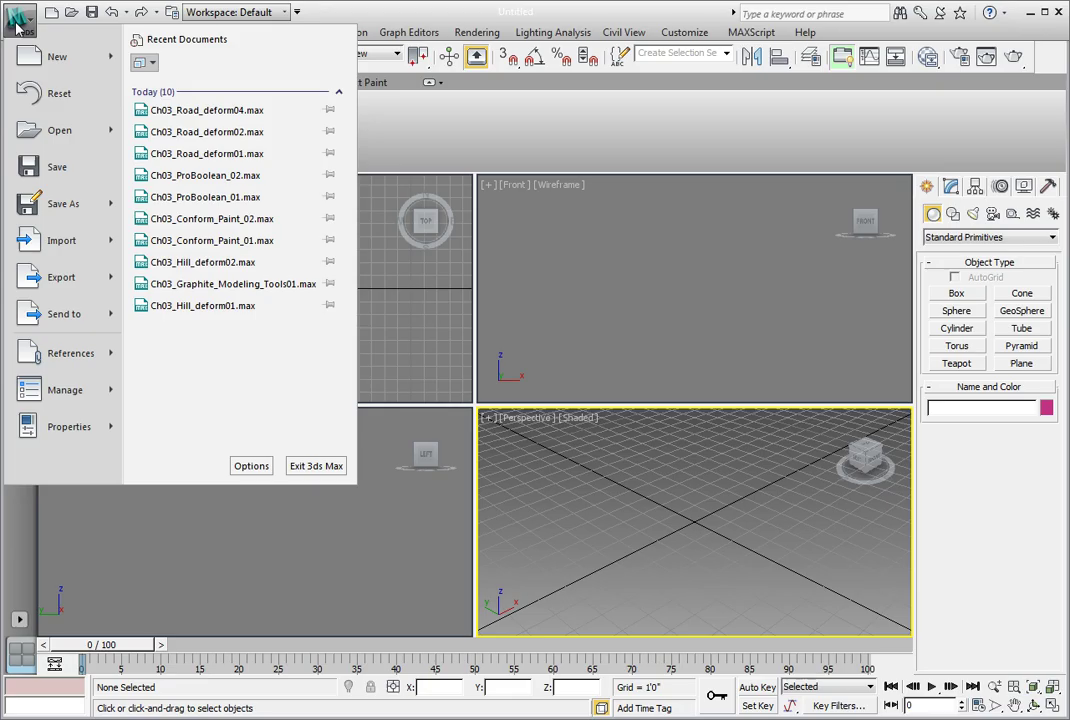
Load the scene Ch03_Caddies_01.max from the CH 03 folder.
left_click(46, 131)
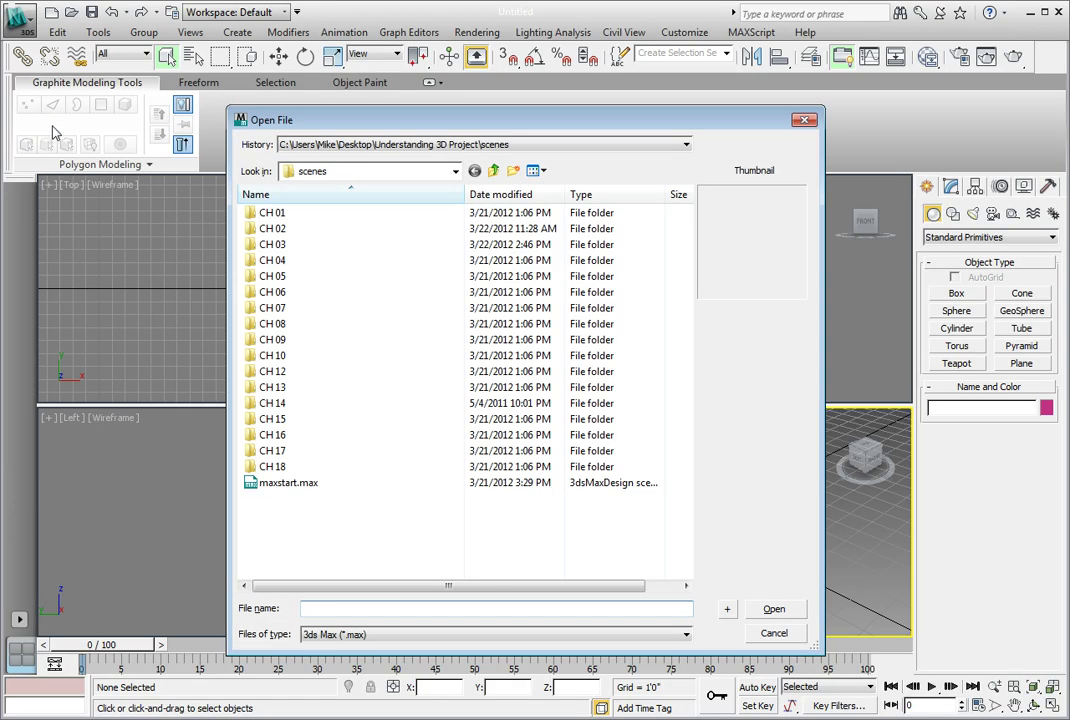
double_click(272, 244)
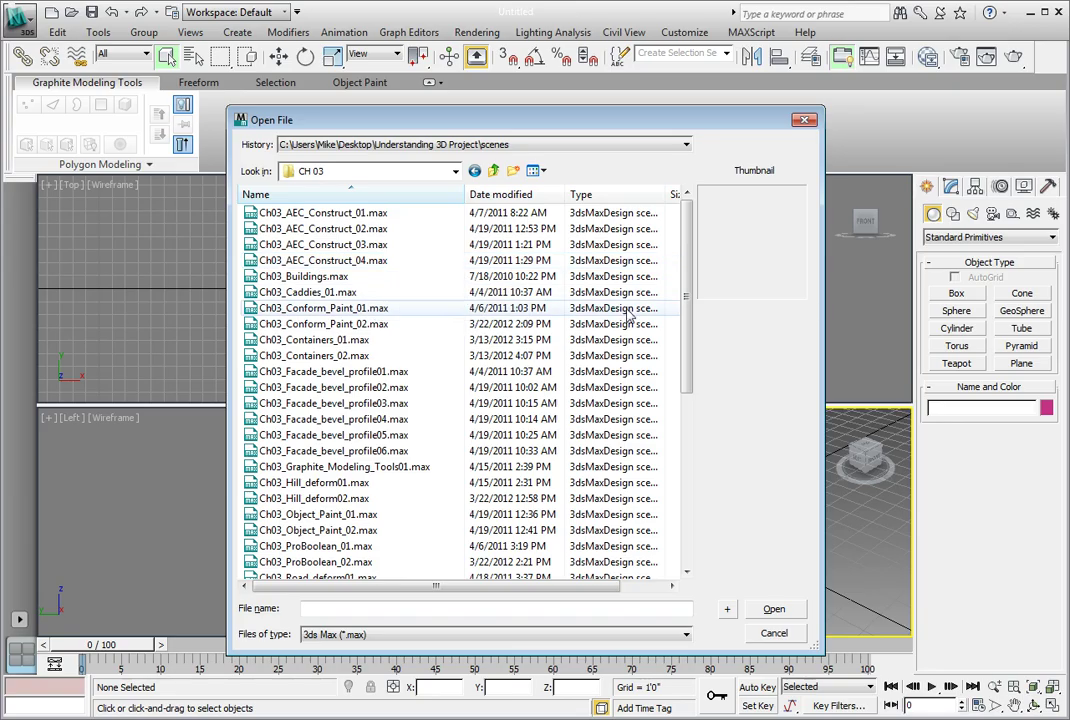
left_click(333, 292)
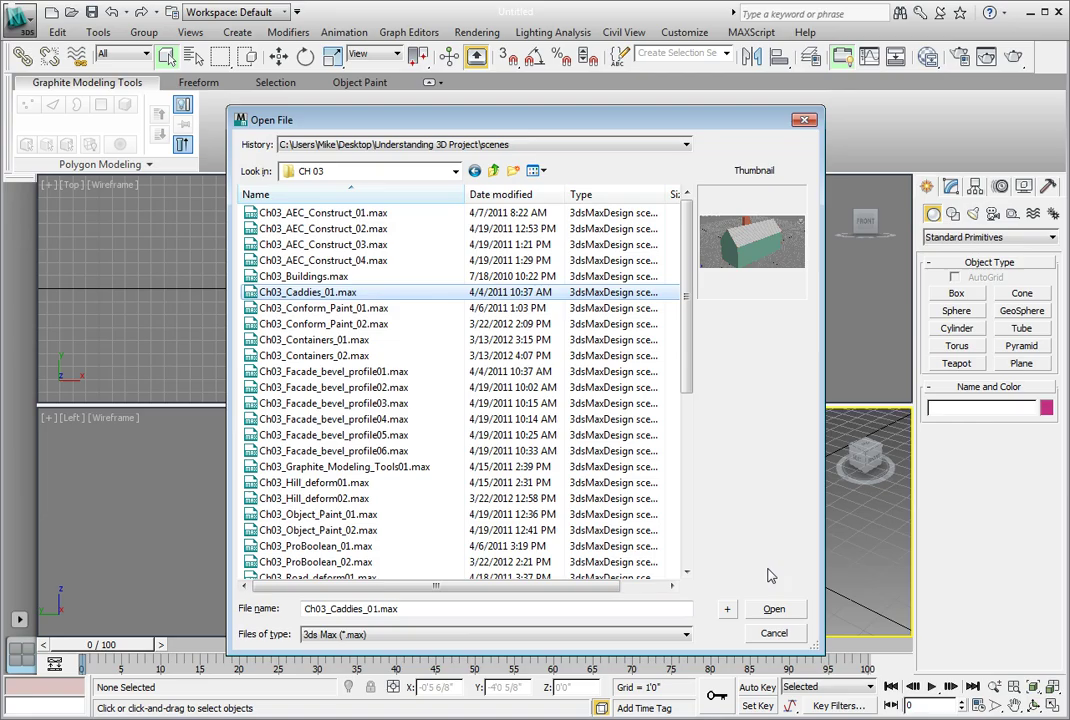
left_click(773, 610)
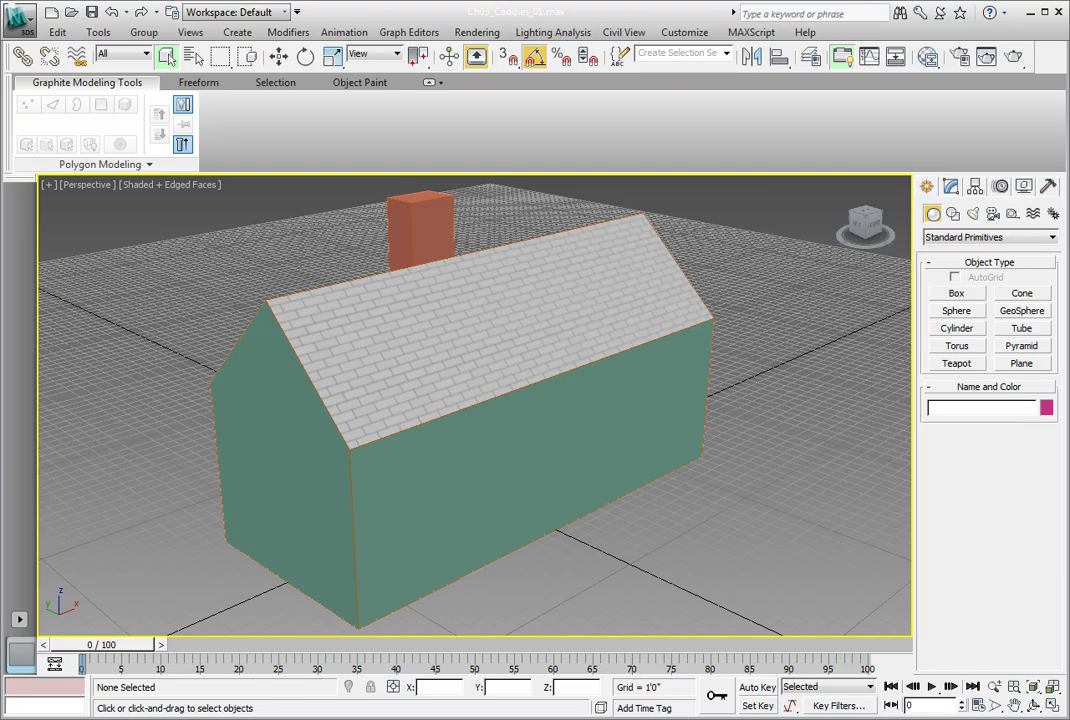
Select Building11, enter its Editable Poly Polygon level, and clear the roof selection.
left_click(487, 469)
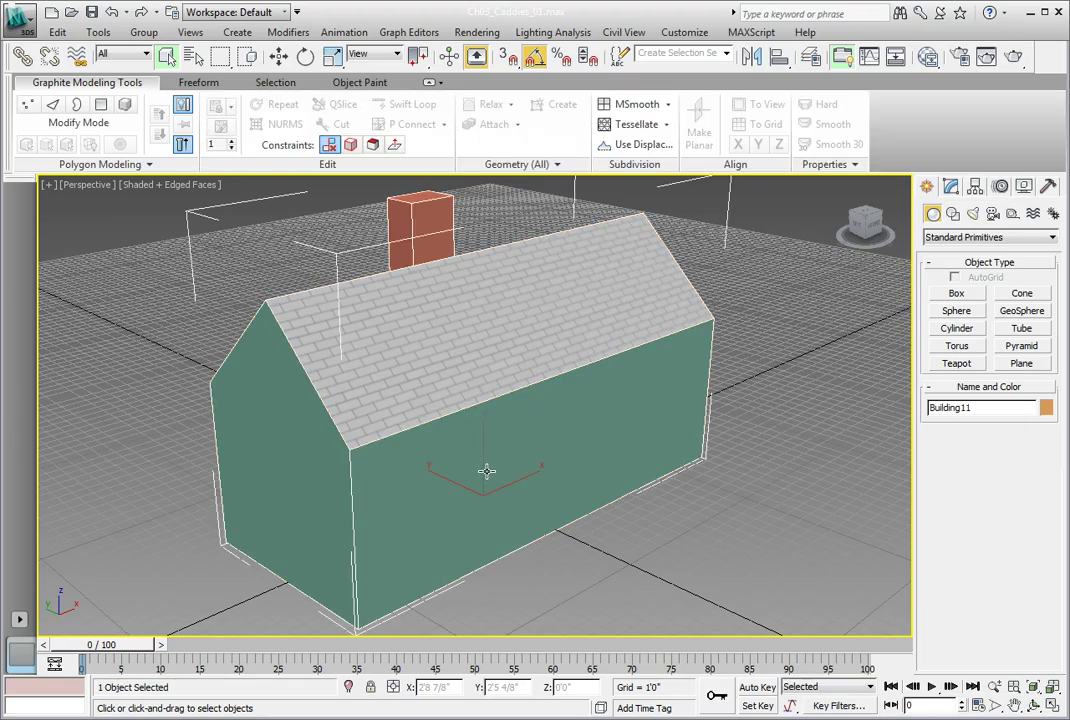
left_click(951, 188)
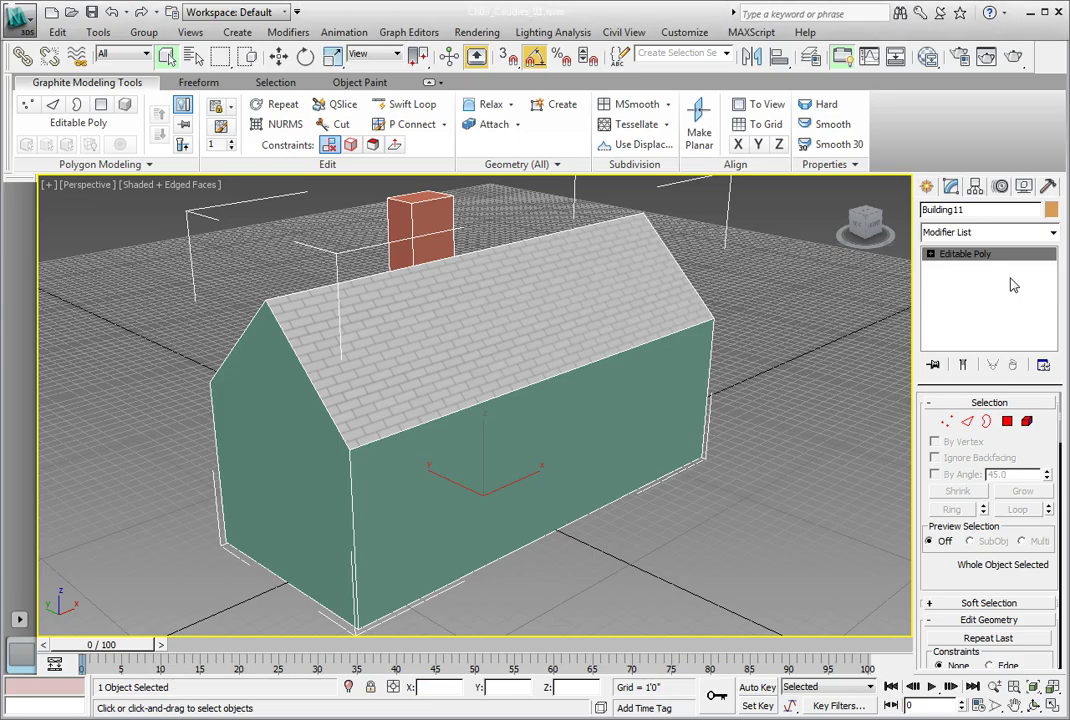
left_click(930, 254)
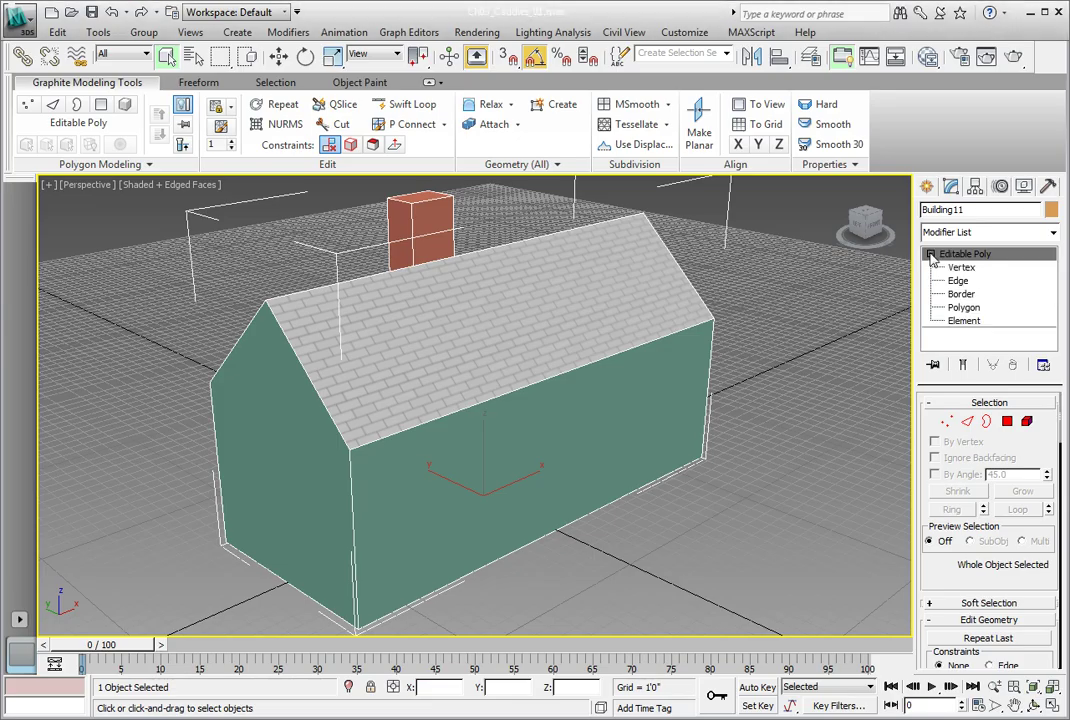
left_click(963, 307)
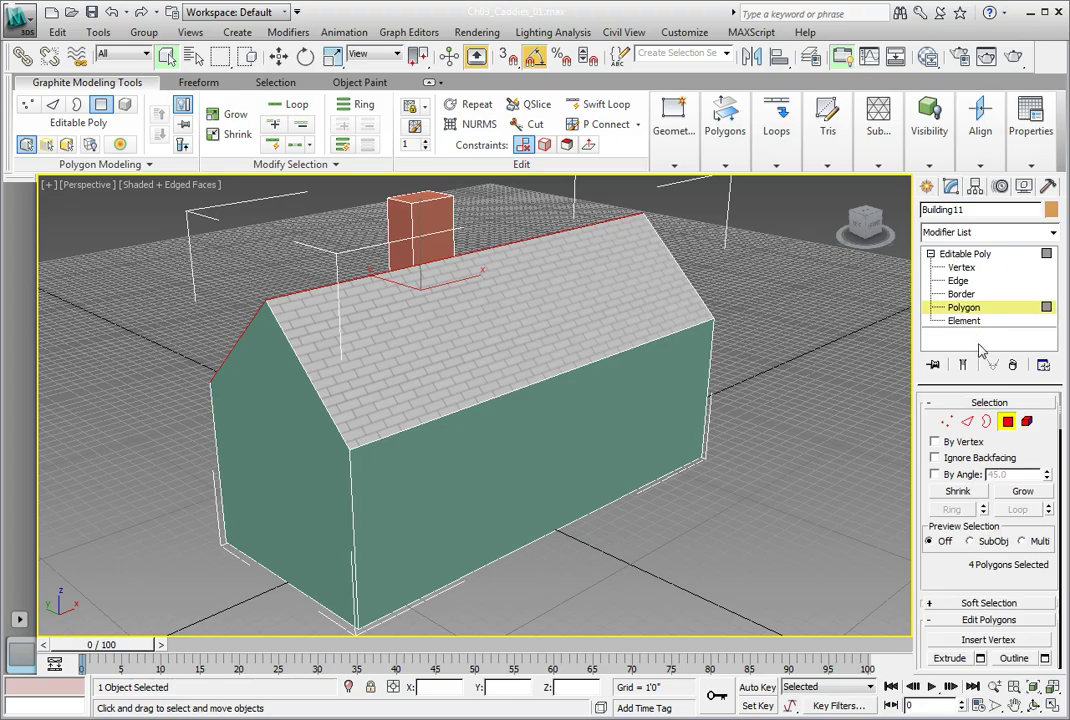
left_click(760, 434)
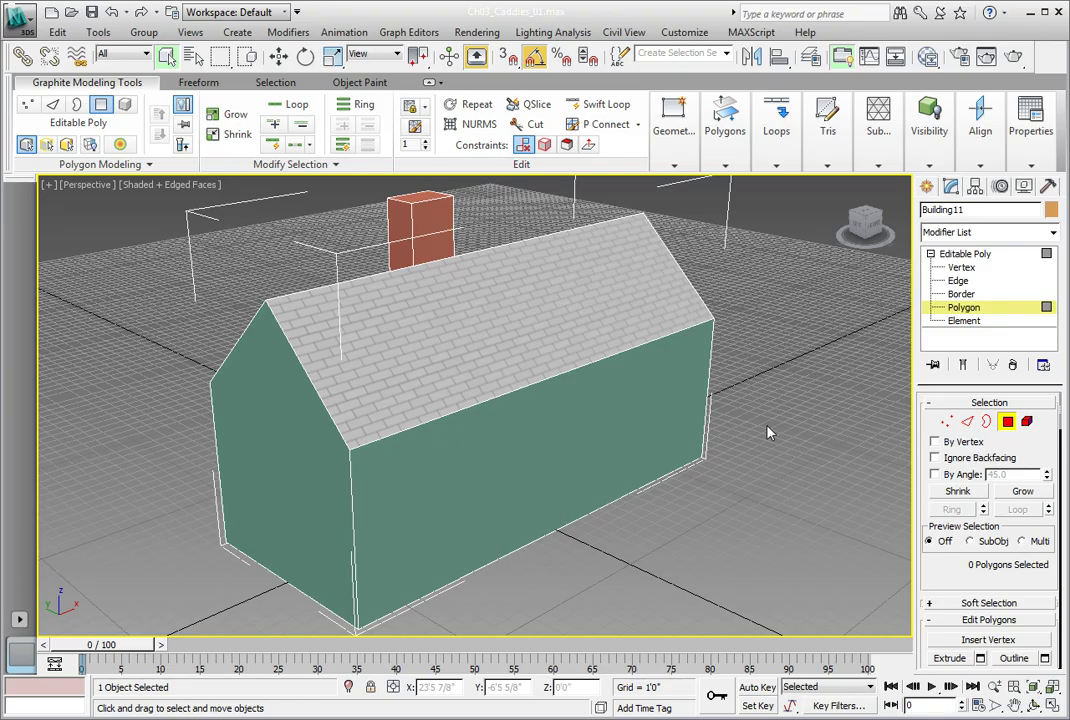
Select only the long side wall polygon and show the Polygons panel operations.
left_click(482, 470)
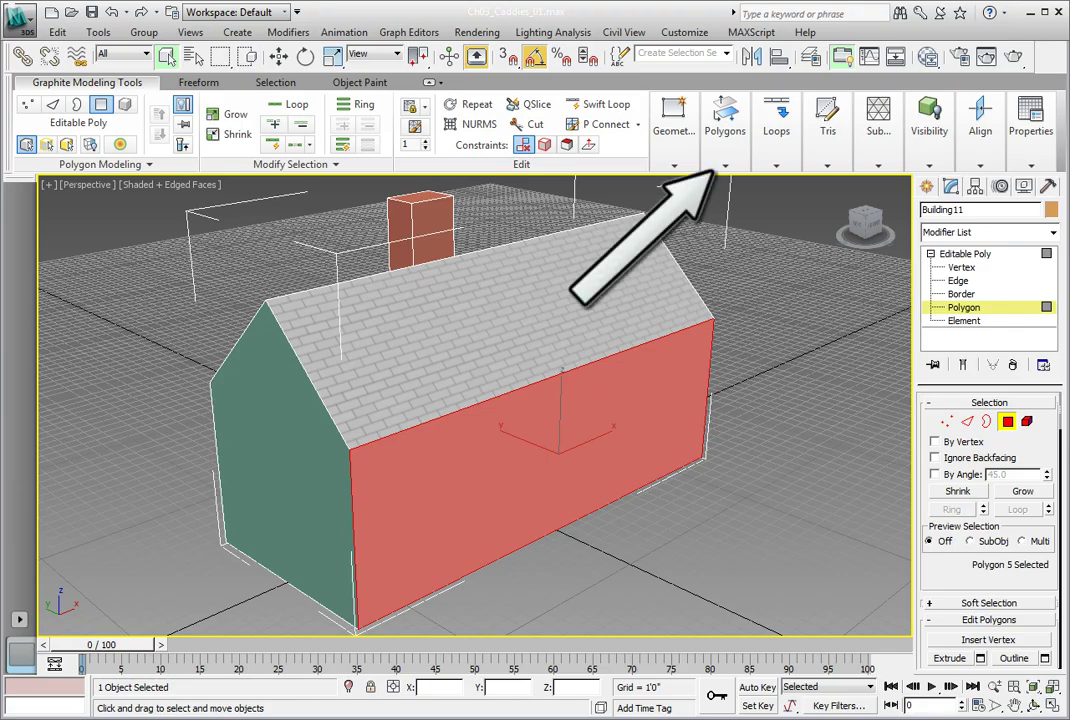
left_click(724, 168)
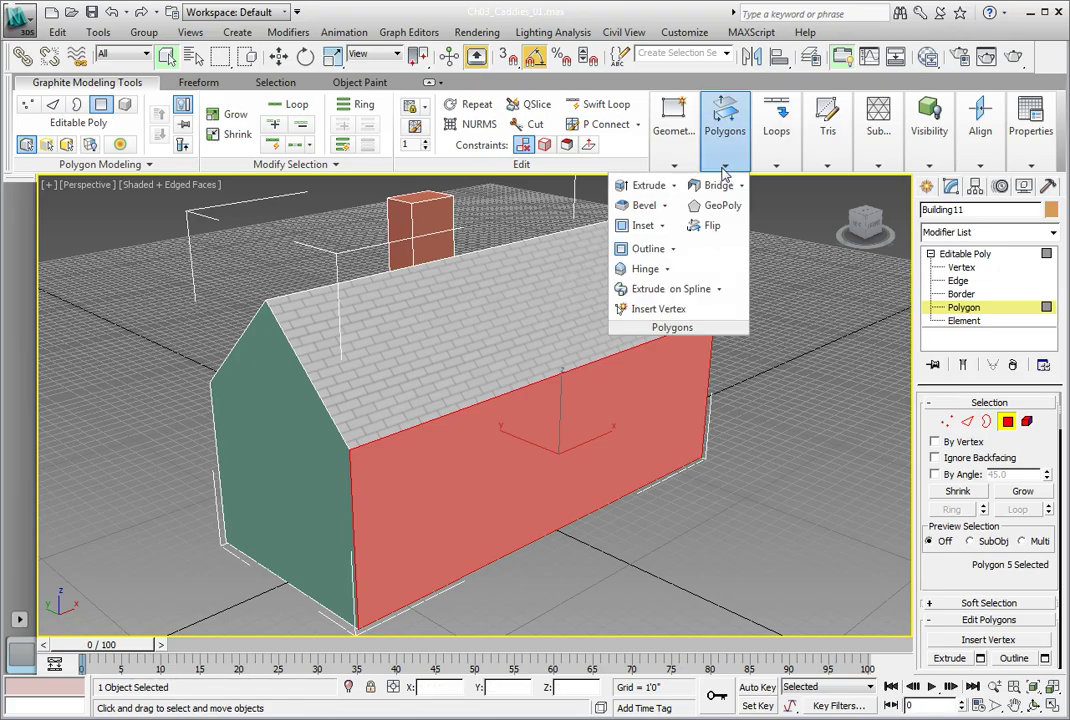
Inset the selected side wall by 1'0" using the Inset caddy.
left_click(661, 227)
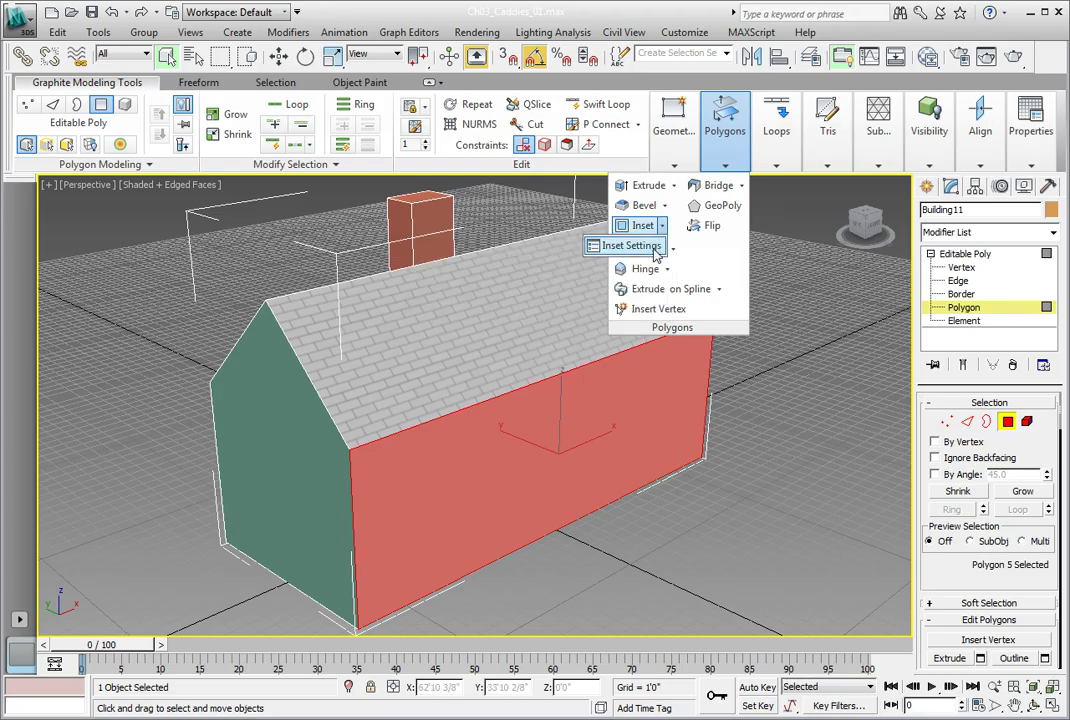
left_click(596, 245)
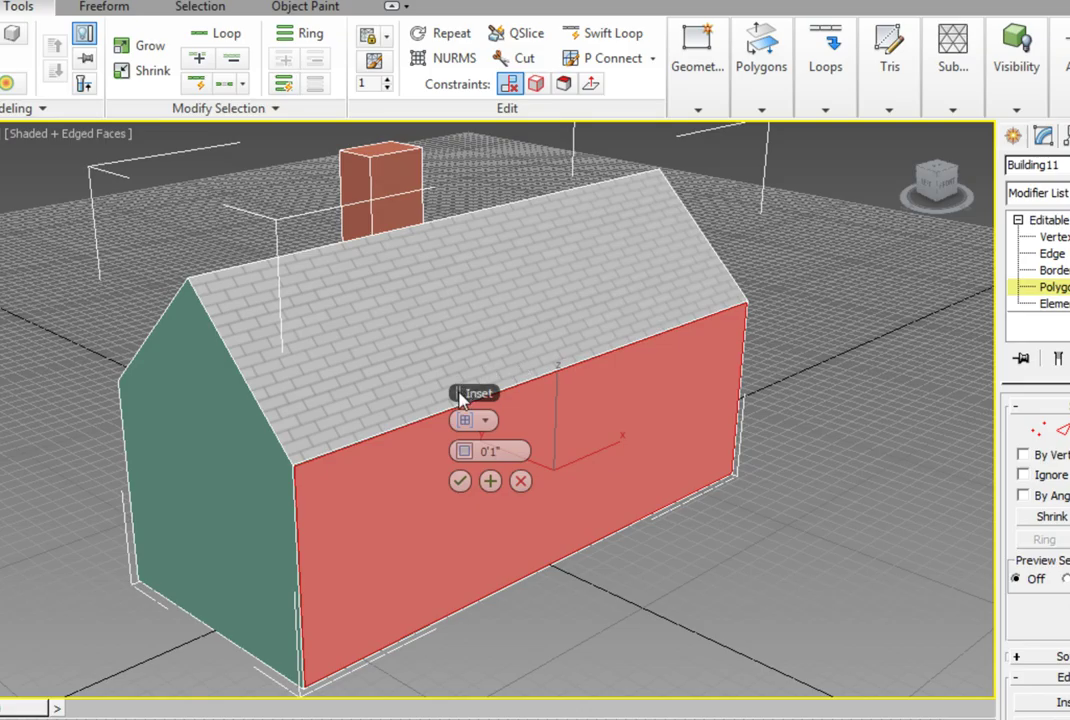
left_click_drag(460, 397, 847, 395)
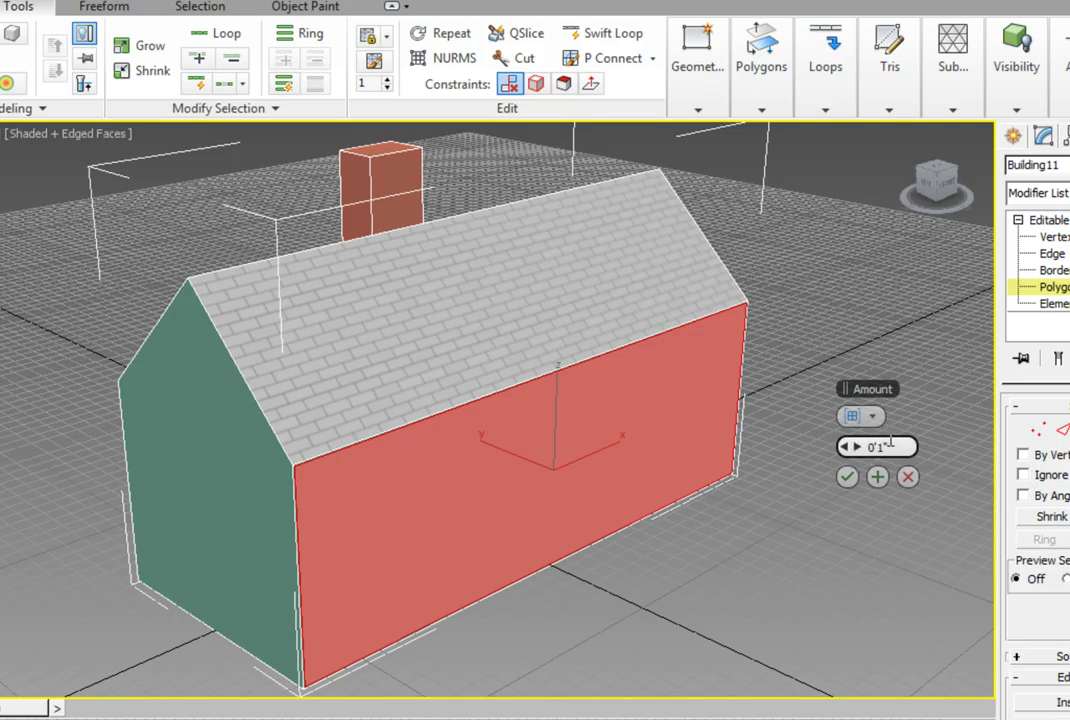
left_click_drag(889, 445, 849, 447)
type("1'")
key("Return")
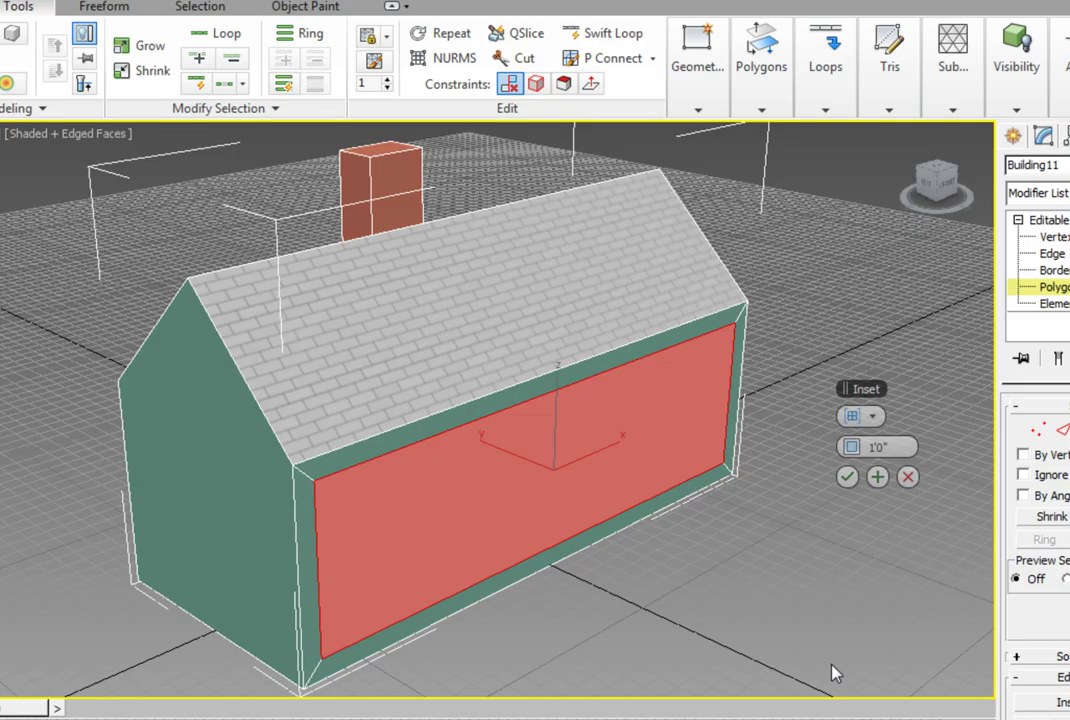
left_click(846, 478)
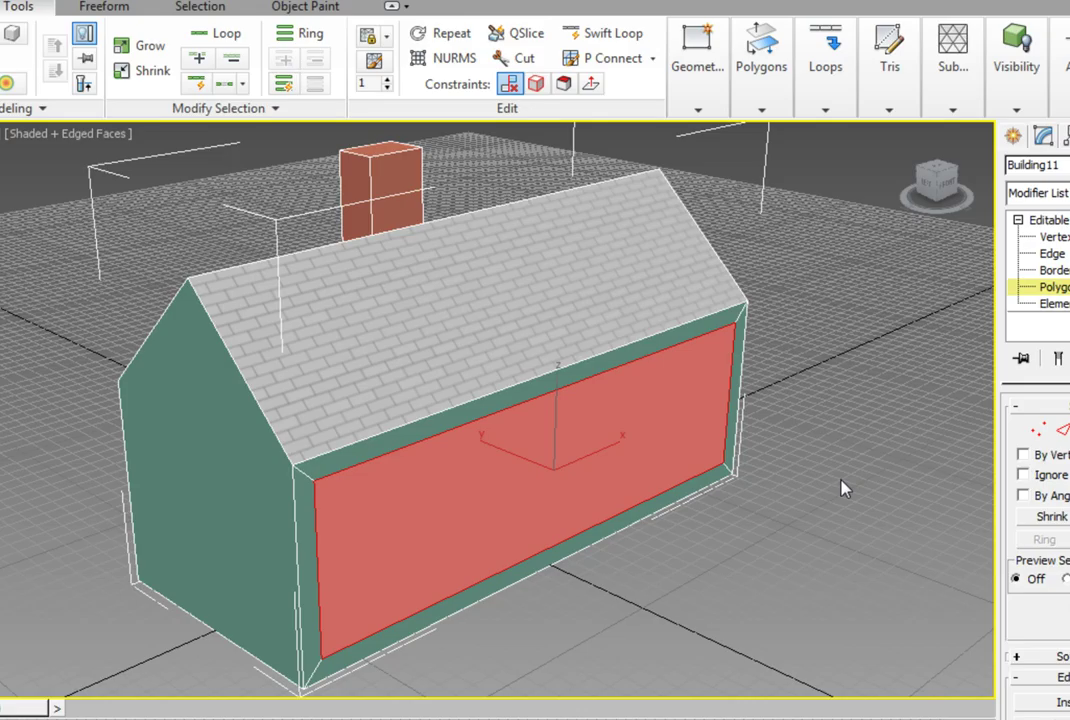
Preview a bevel on the inner panel with Height 1'0" and Outline 0.
left_click(762, 110)
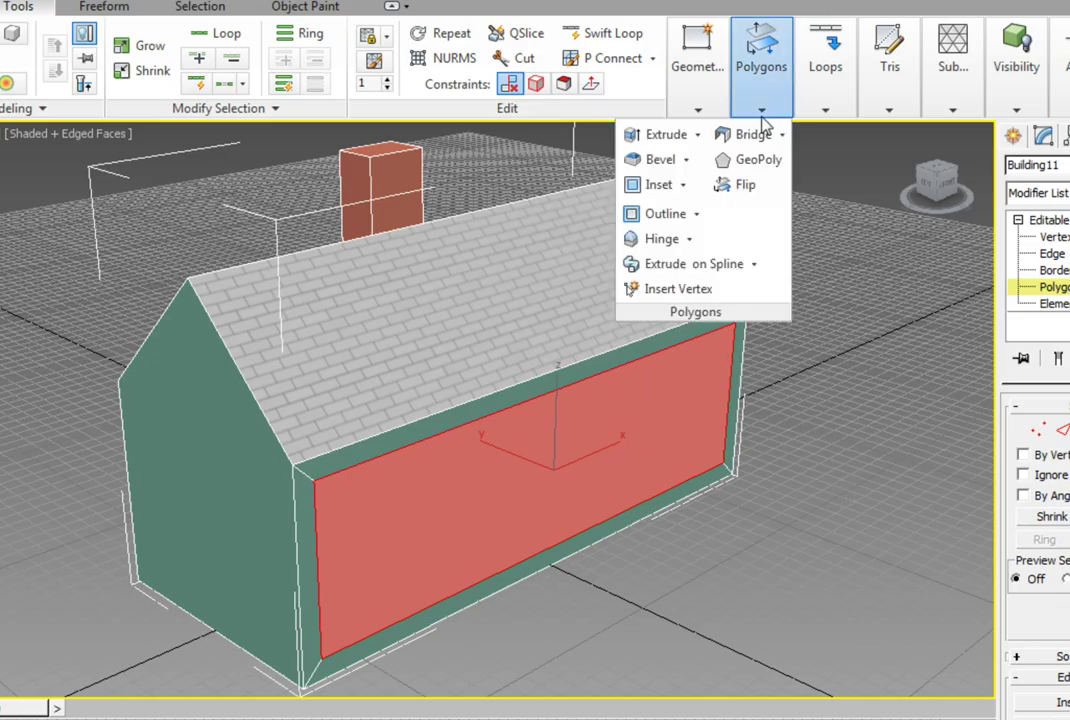
left_click(687, 161)
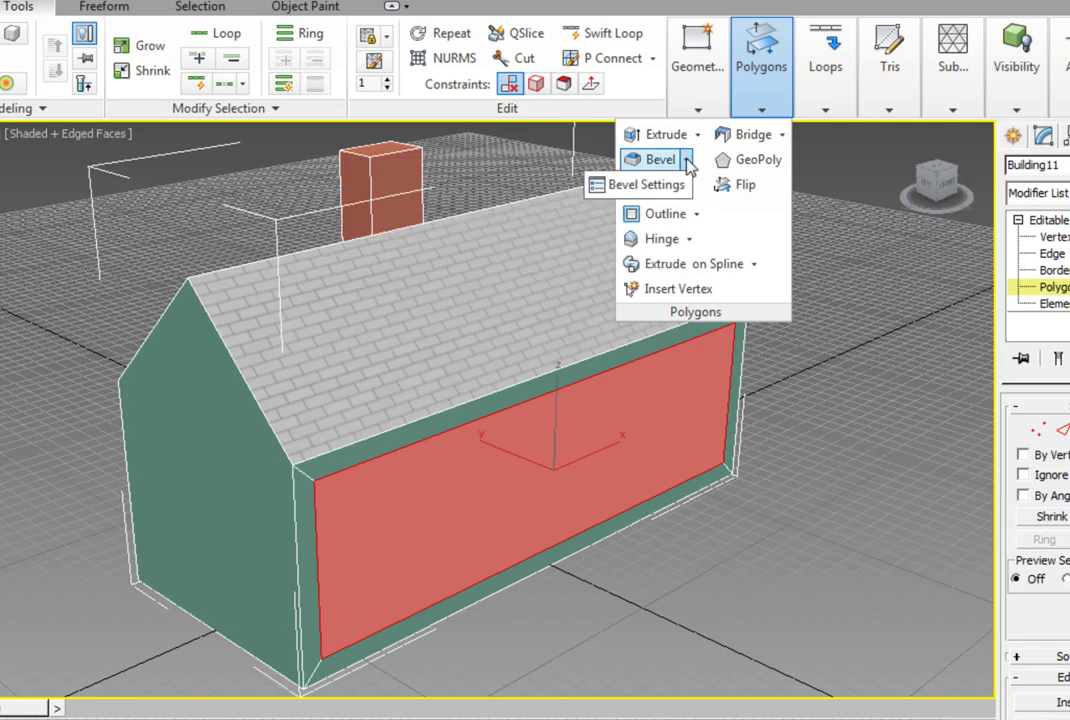
left_click(640, 184)
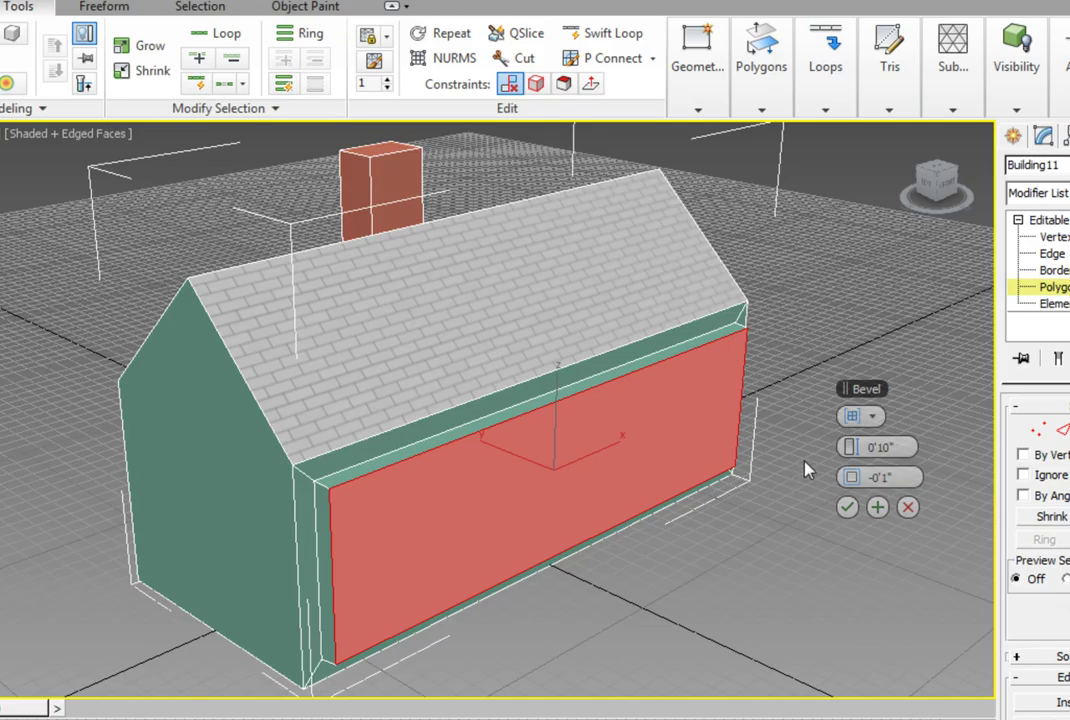
left_click(857, 448)
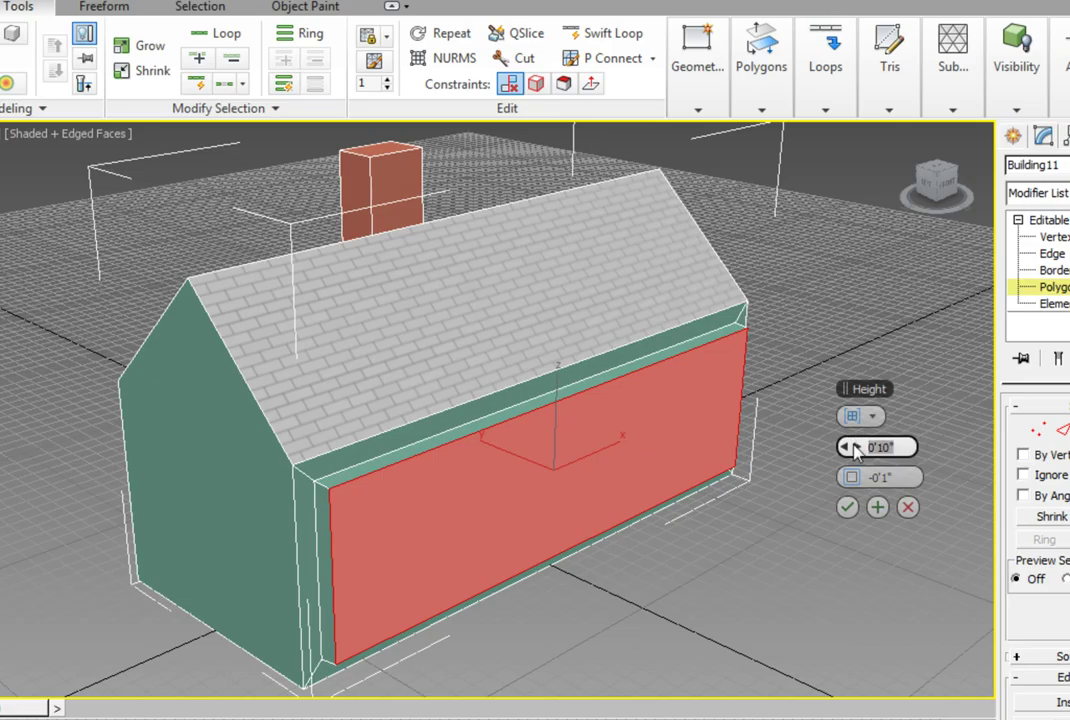
type("1")
key("Return")
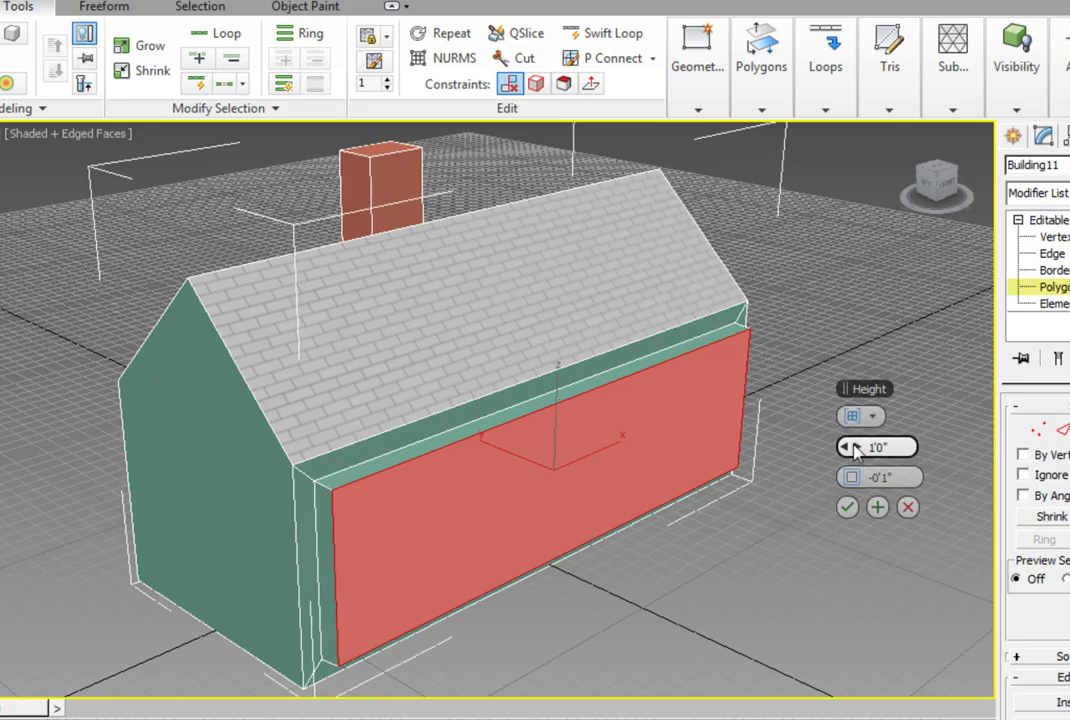
left_click(842, 479)
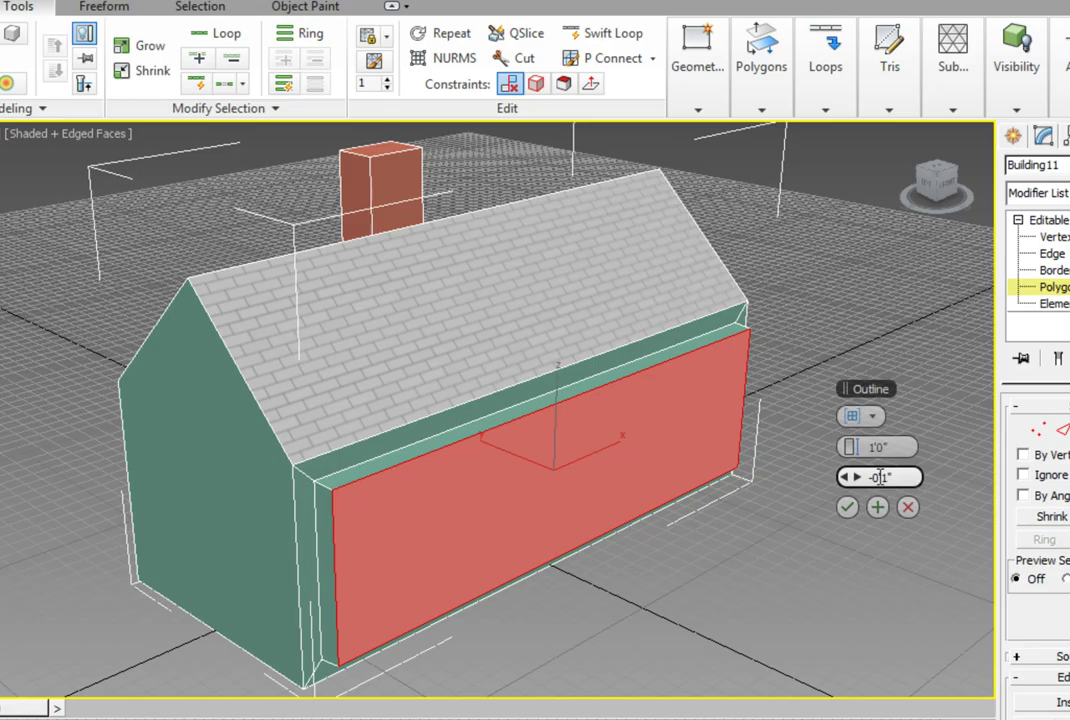
type("0")
key("Return")
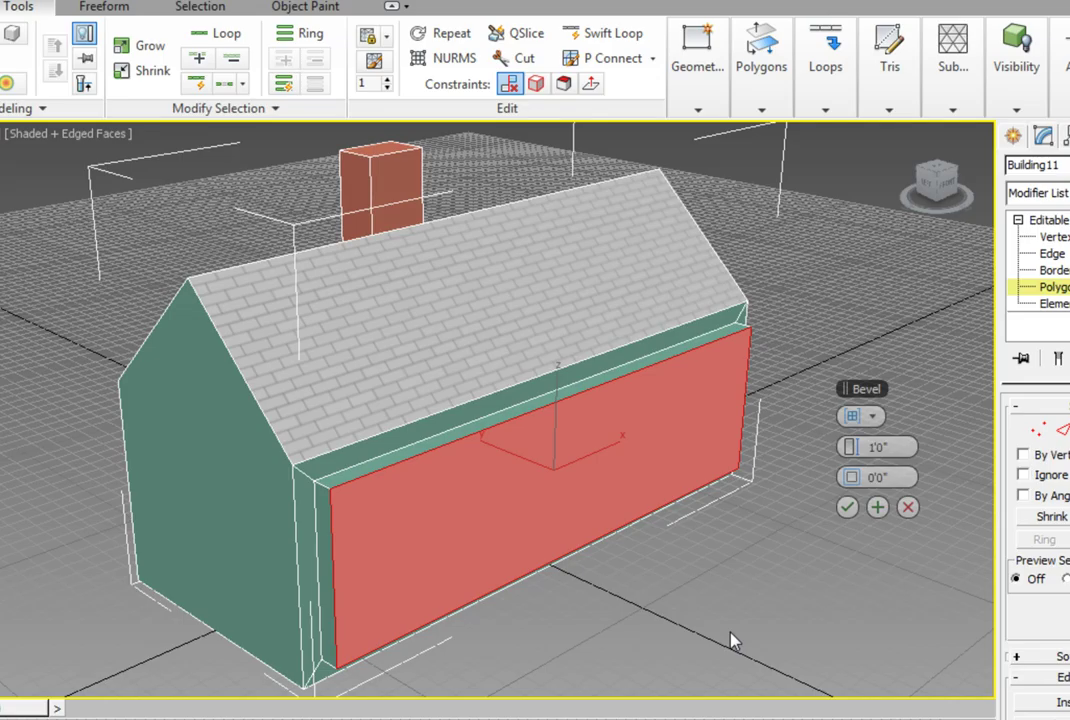
Apply the bevel, then add a 0 height, -1'0" outline bevel and discard the extra preview.
left_click(877, 507)
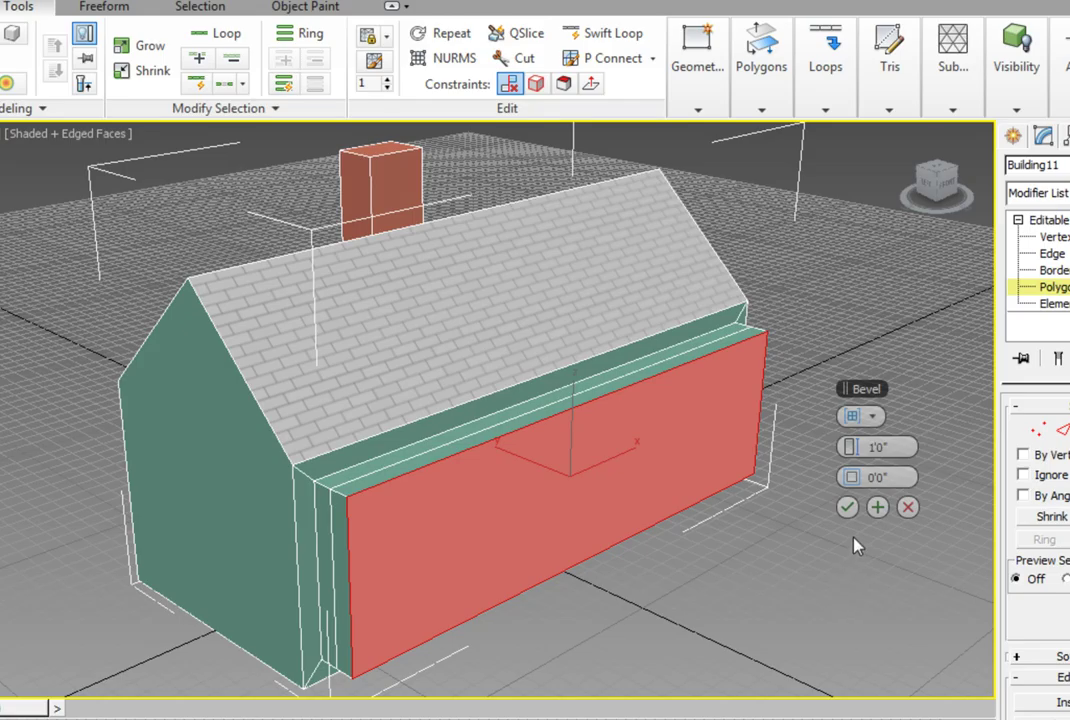
type("0")
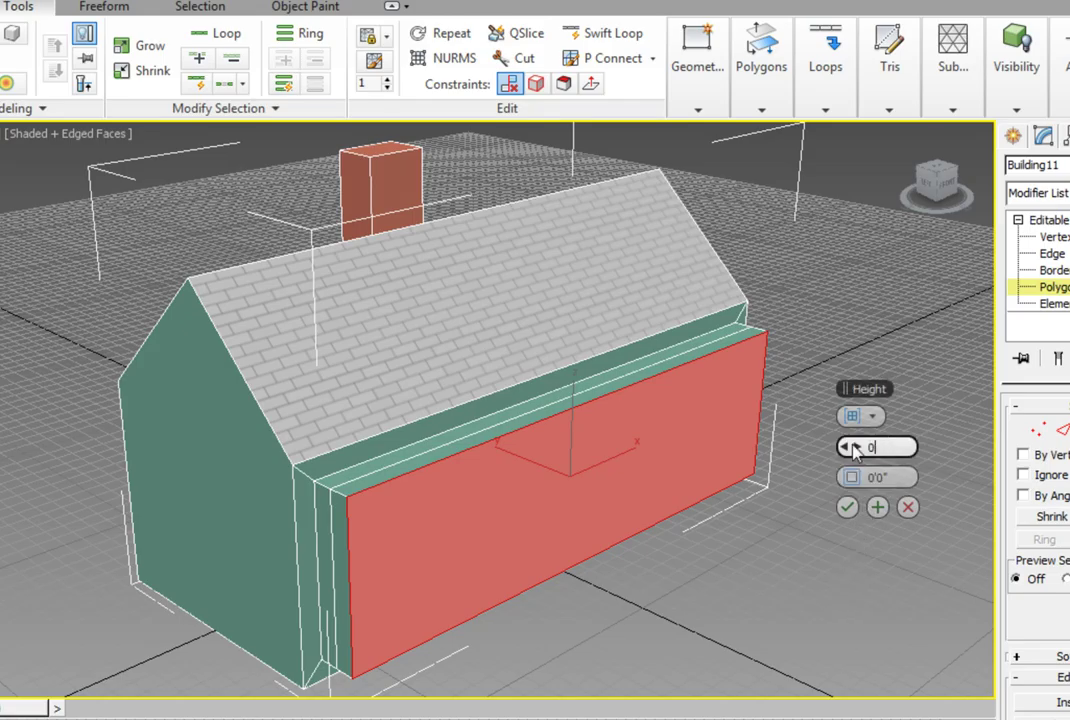
key("Return")
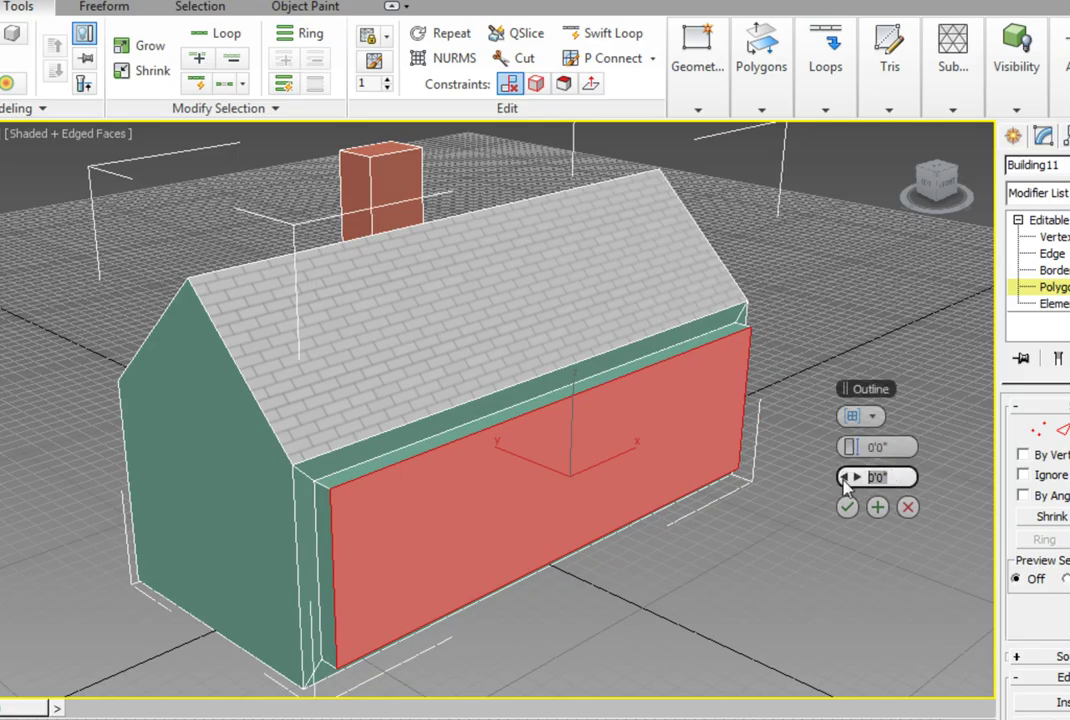
type("-1'")
key("Return")
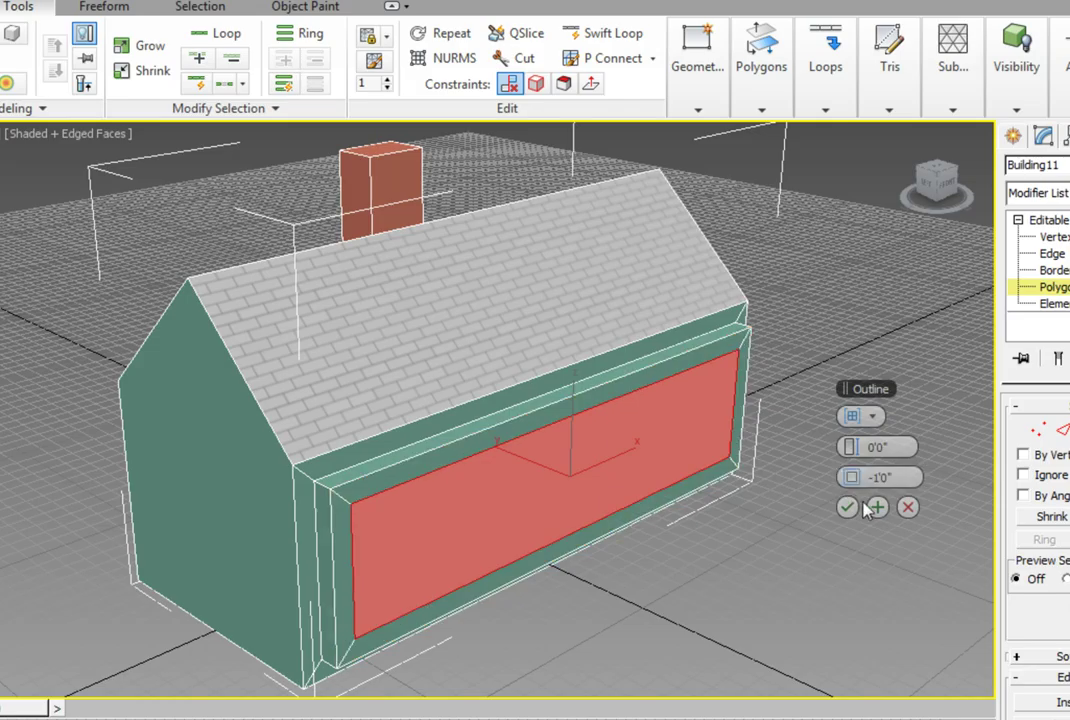
left_click(876, 508)
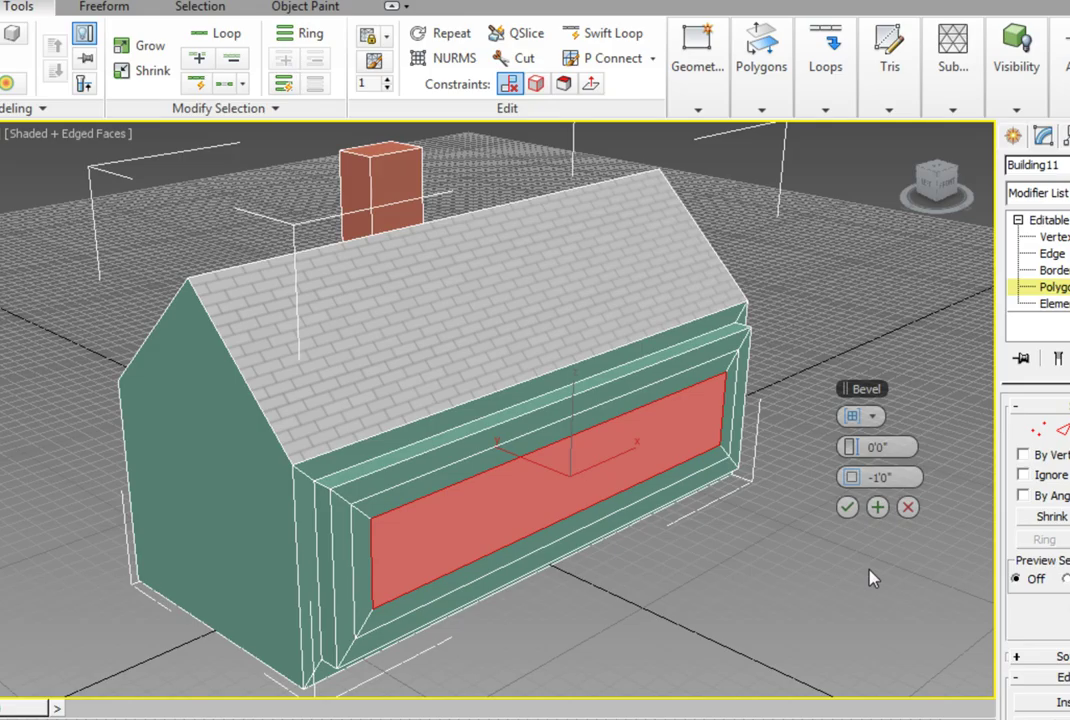
left_click(909, 509)
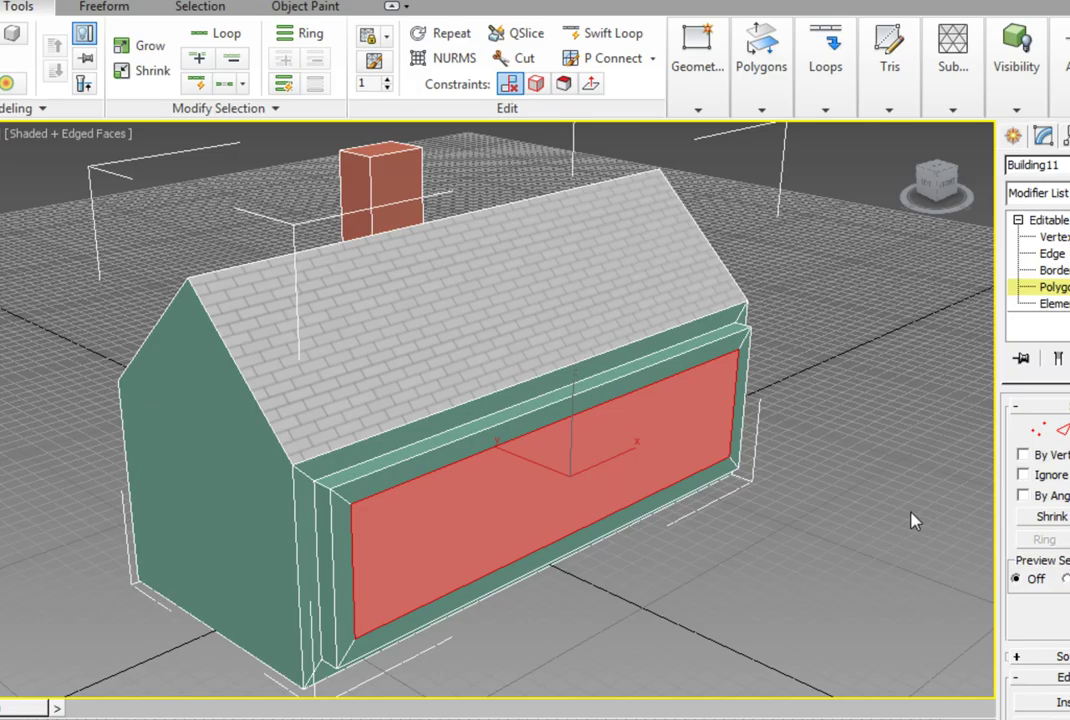